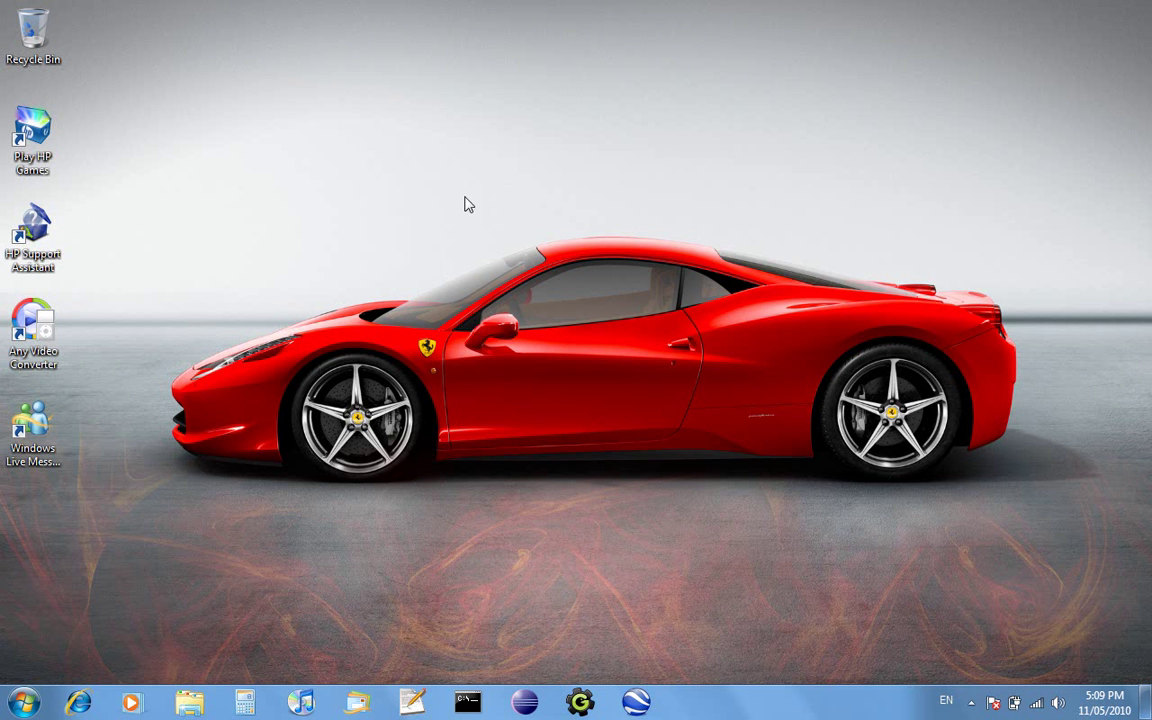
Open the desktop's Personalization settings in a maximized window and view the desktop background choices without changing the picture.
right_click(574, 245)
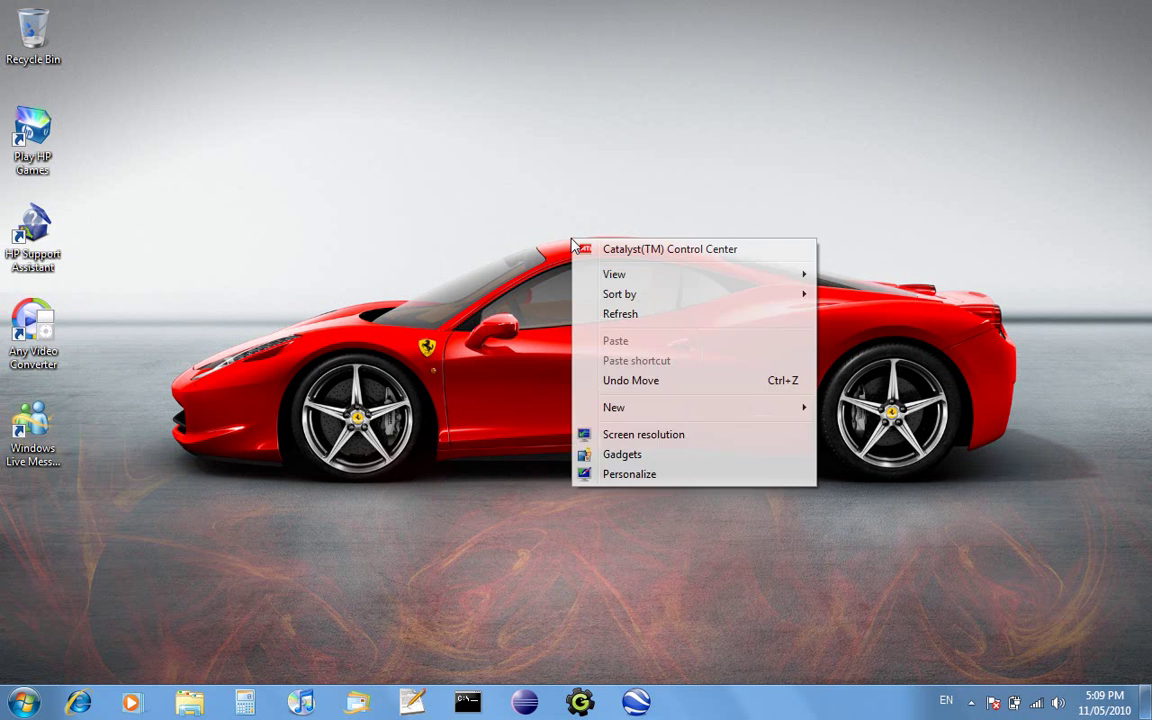
click(620, 477)
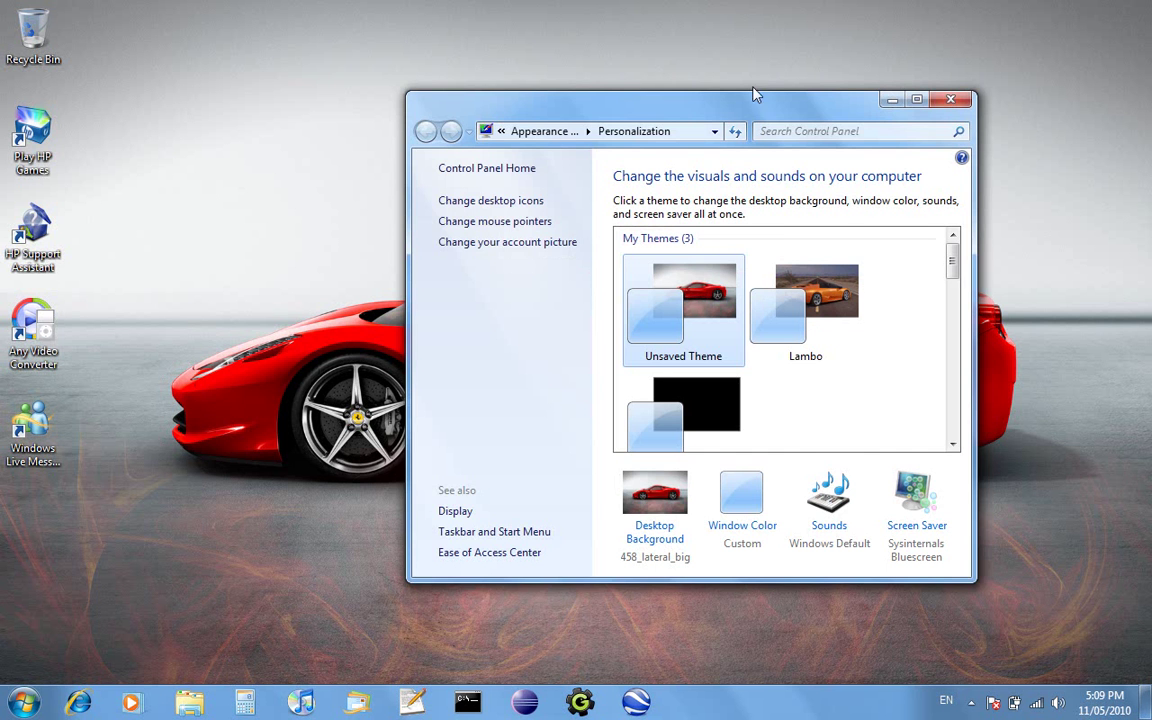
drag(691, 91, 670, 5)
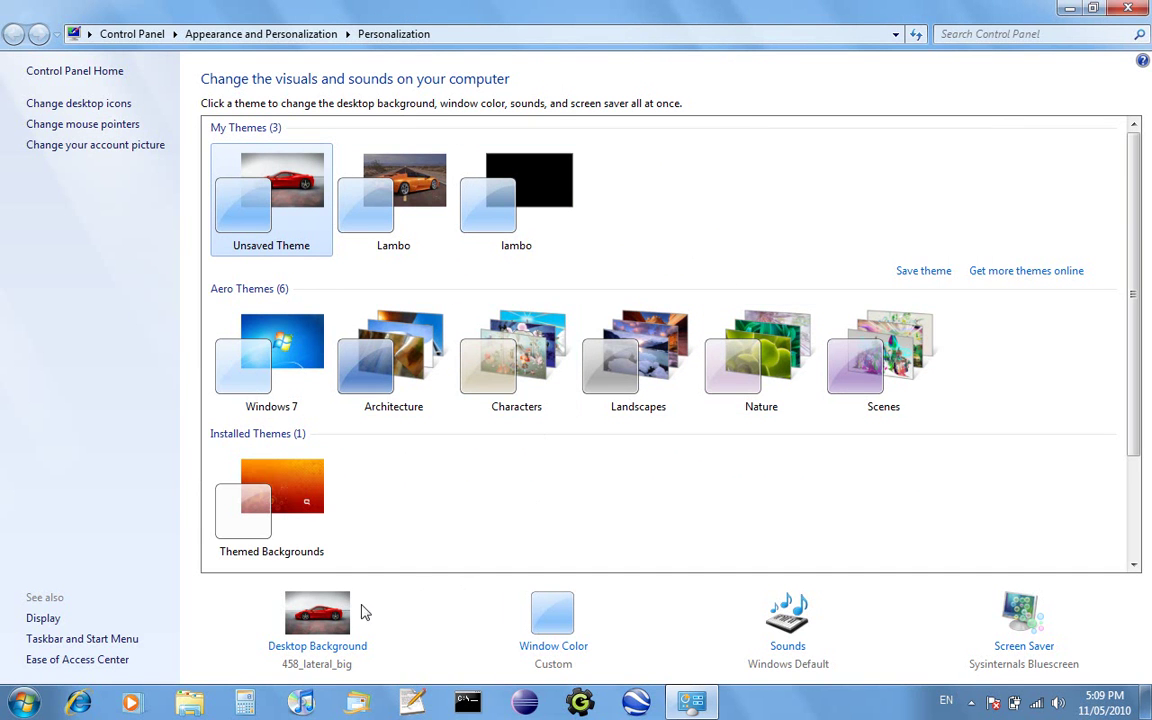
click(319, 626)
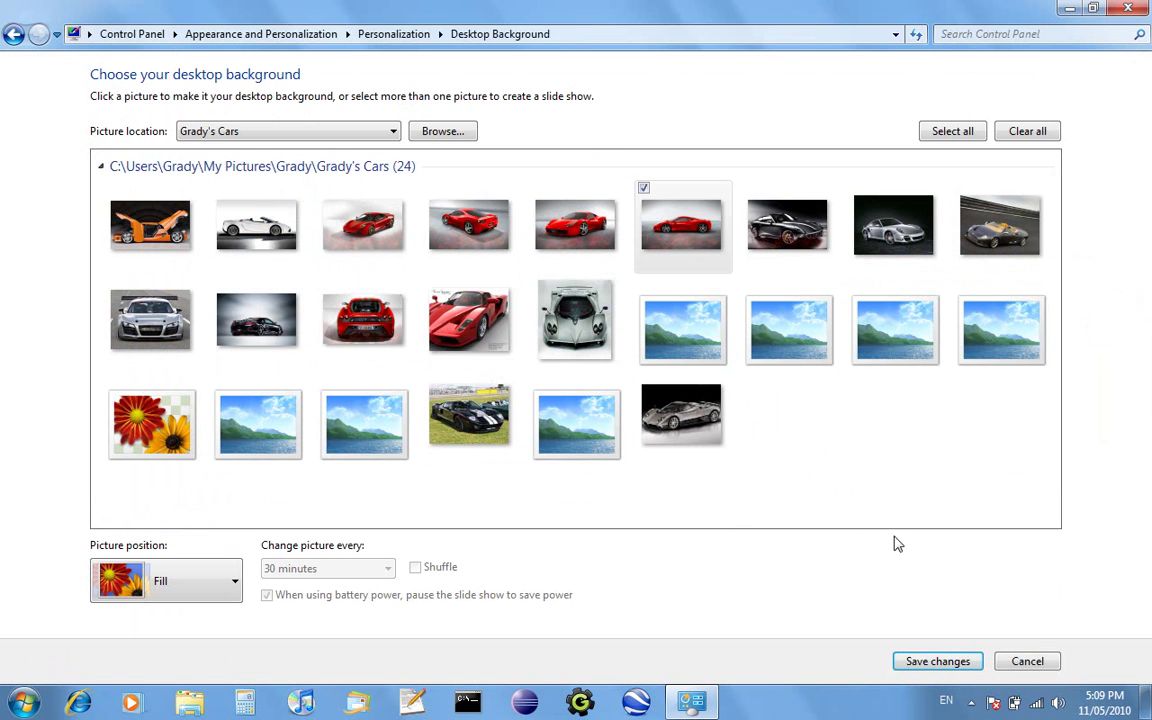
click(1027, 661)
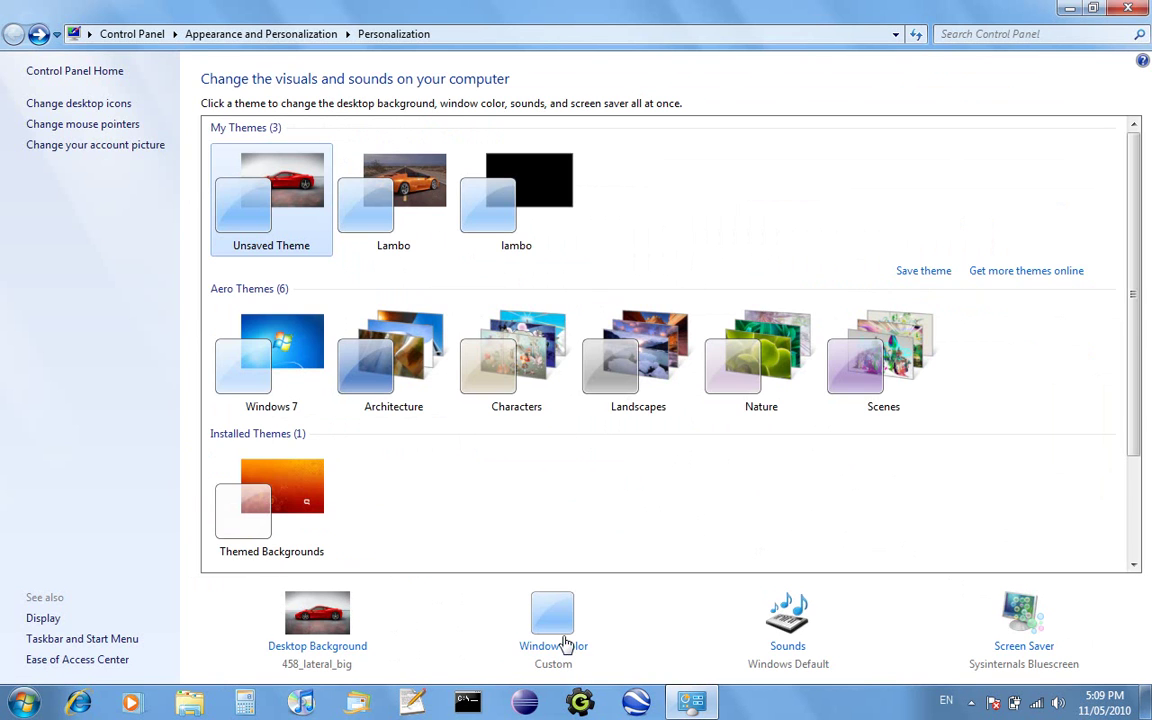
Try the Chocolate, Fuchsia and Frost window colors, reducing Chocolate's color intensity slightly, and discard the color changes.
click(551, 617)
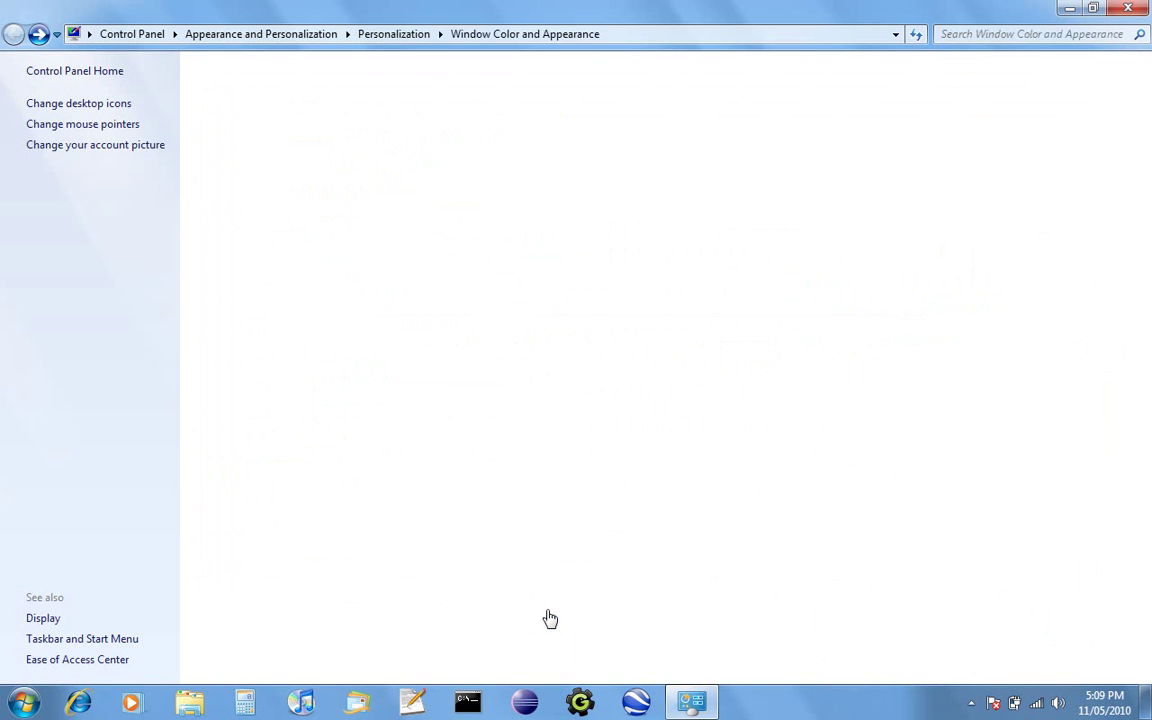
click(679, 205)
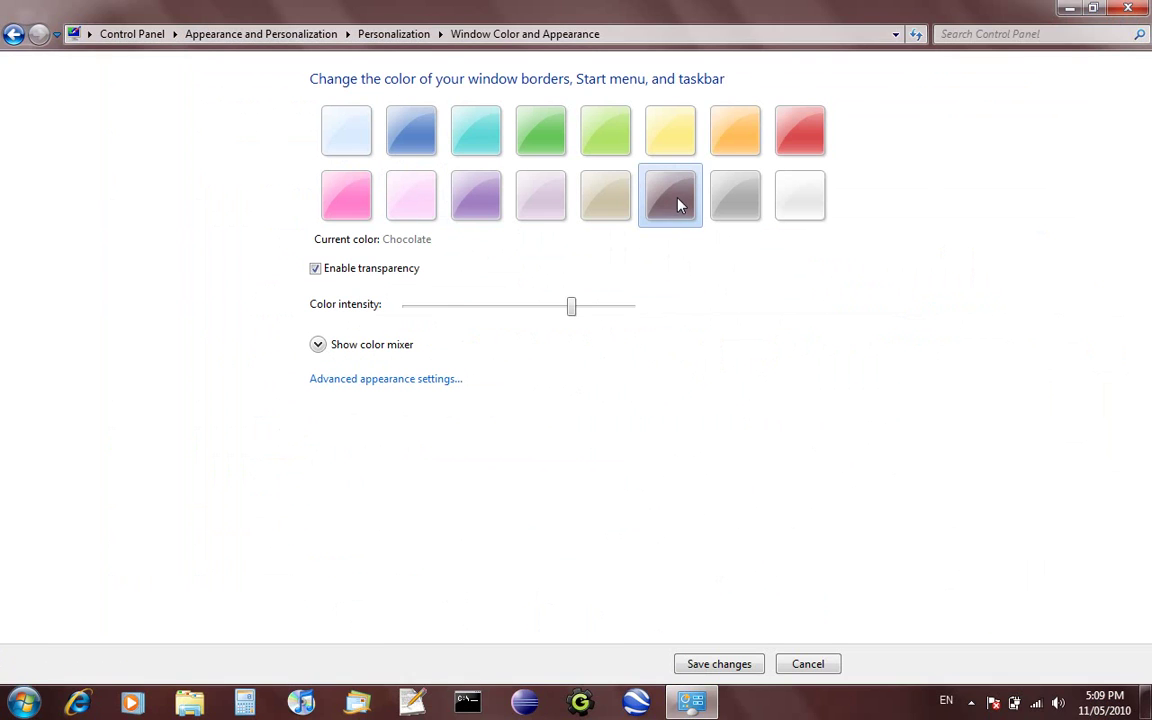
mouse_move(571, 312)
mouse_down()
mouse_move(638, 318)
mouse_move(509, 329)
mouse_move(422, 305)
mouse_move(476, 319)
mouse_move(556, 308)
mouse_up()
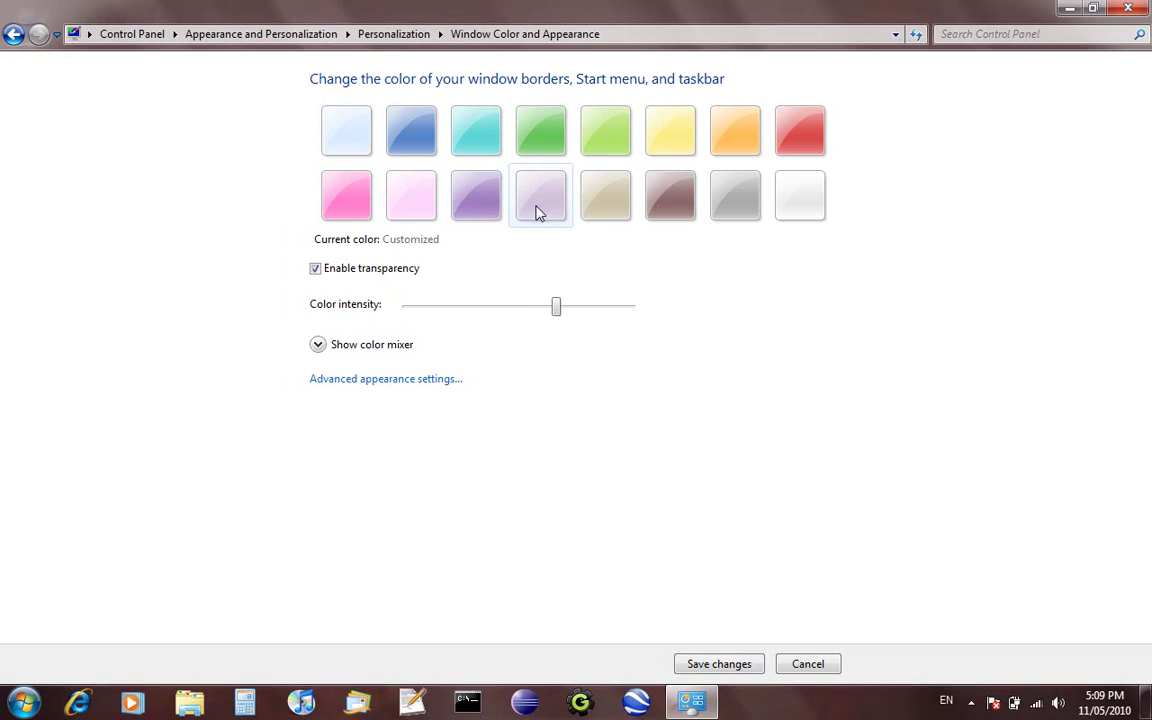
click(537, 208)
click(348, 206)
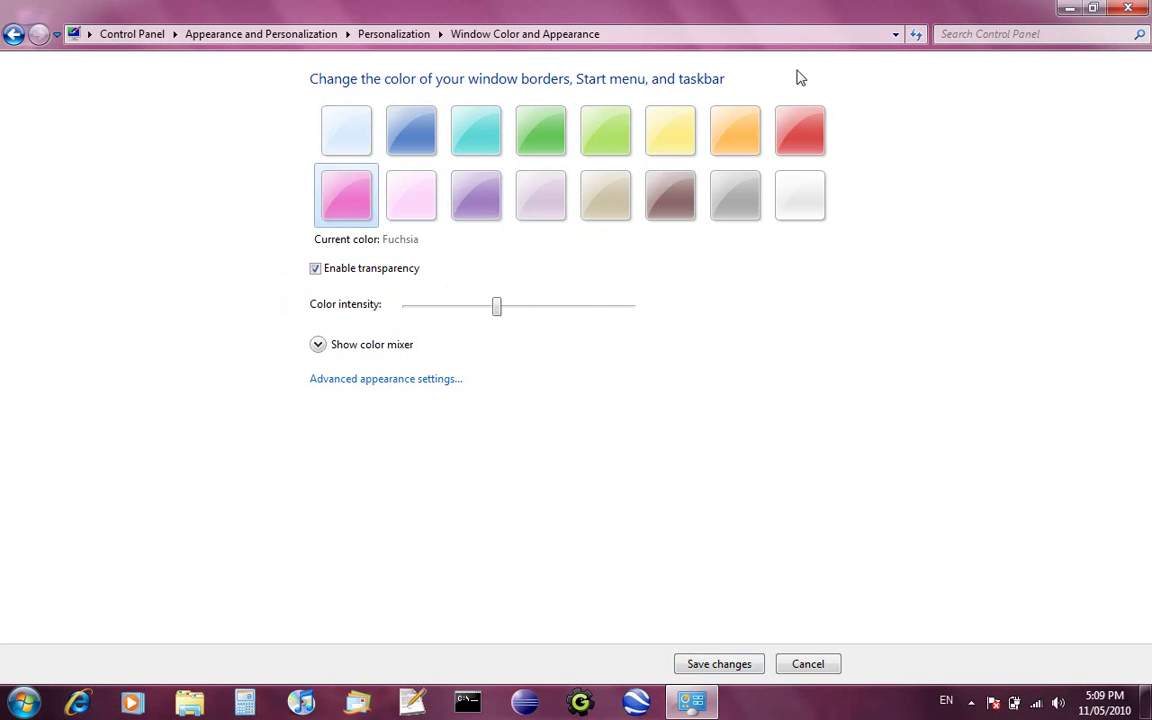
click(793, 142)
click(812, 197)
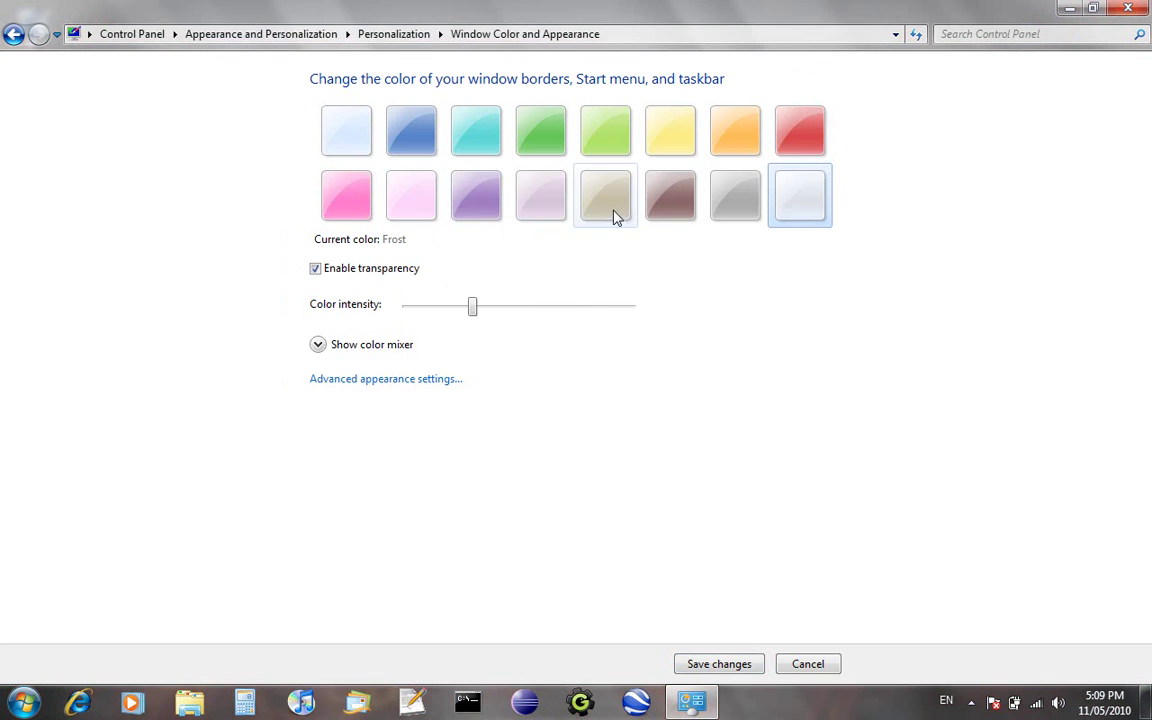
click(805, 665)
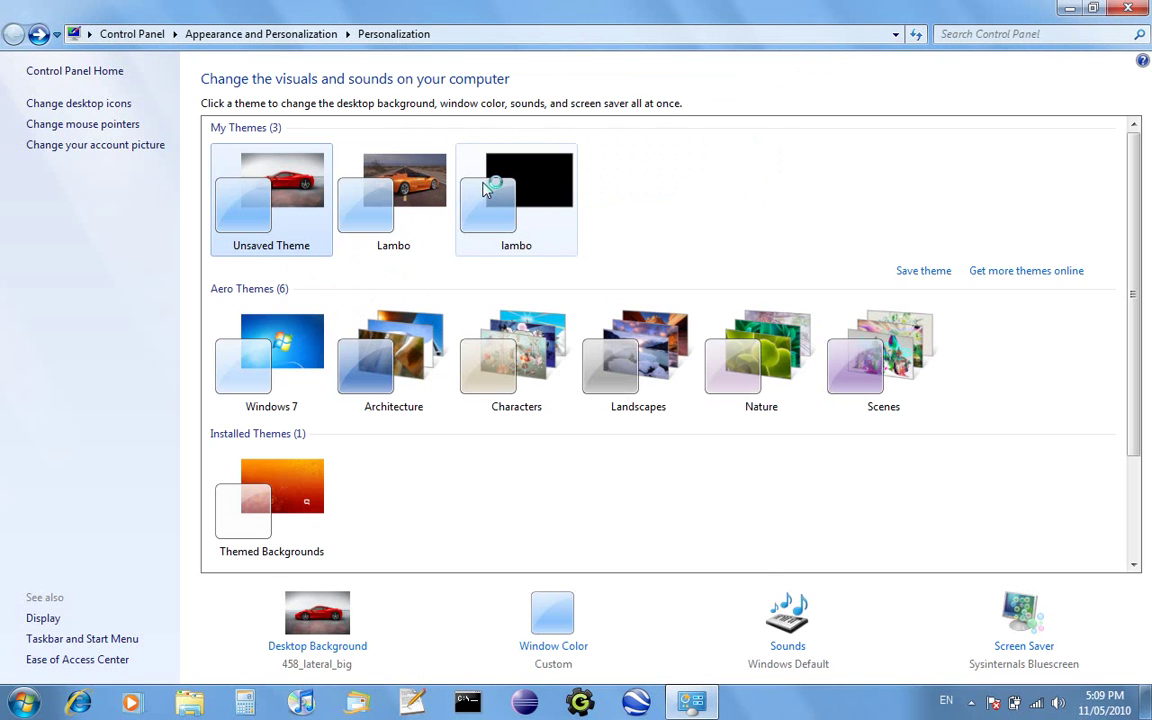
View the screen saver settings and close them without changing anything.
click(1024, 618)
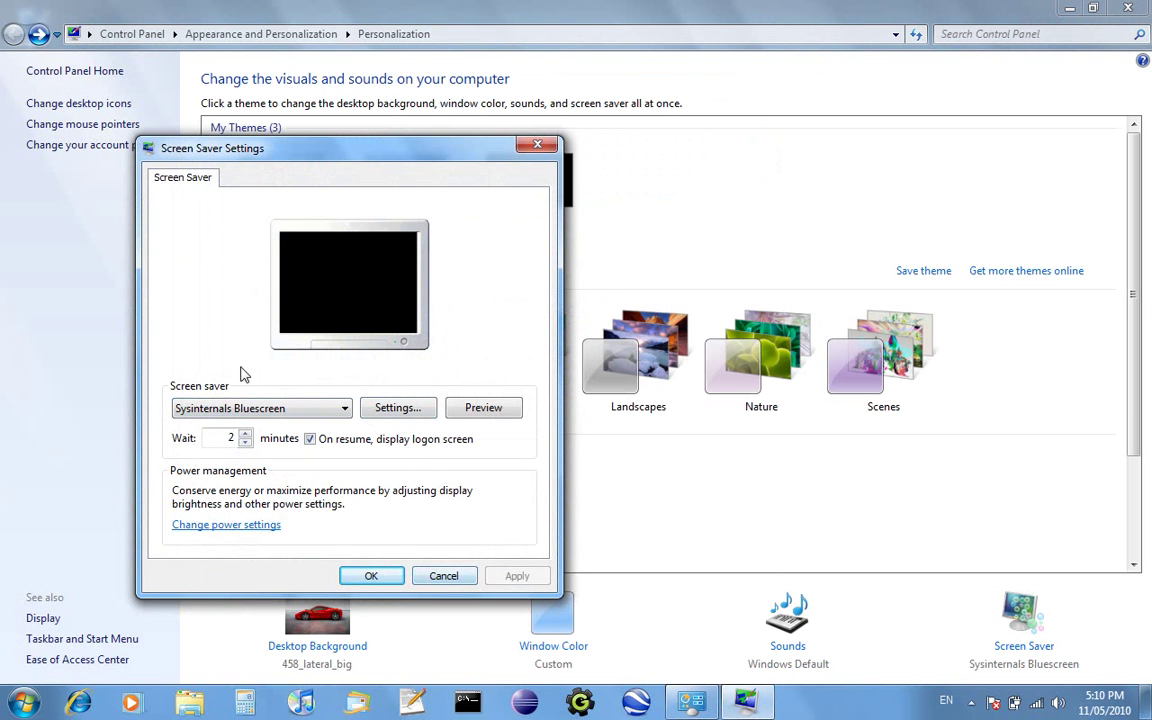
click(446, 576)
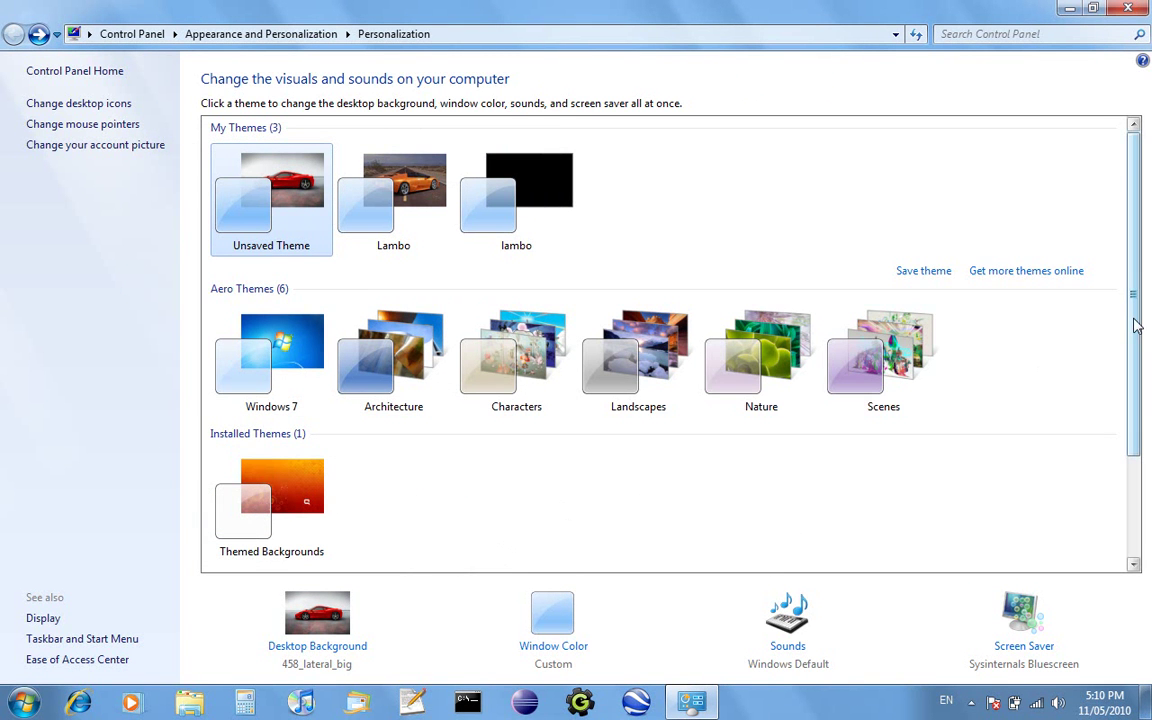
Apply the Windows 7 Basic theme from the Basic and High Contrast themes and minimize the Personalization window.
drag(1136, 325, 1138, 400)
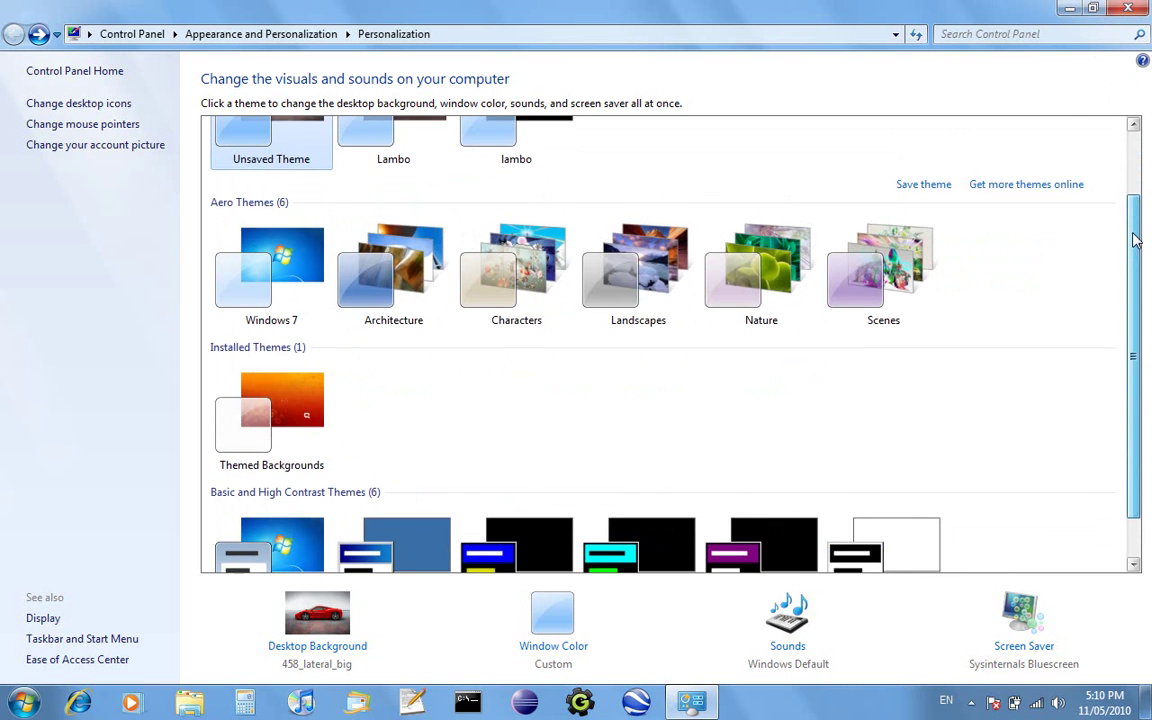
drag(1134, 237, 1134, 274)
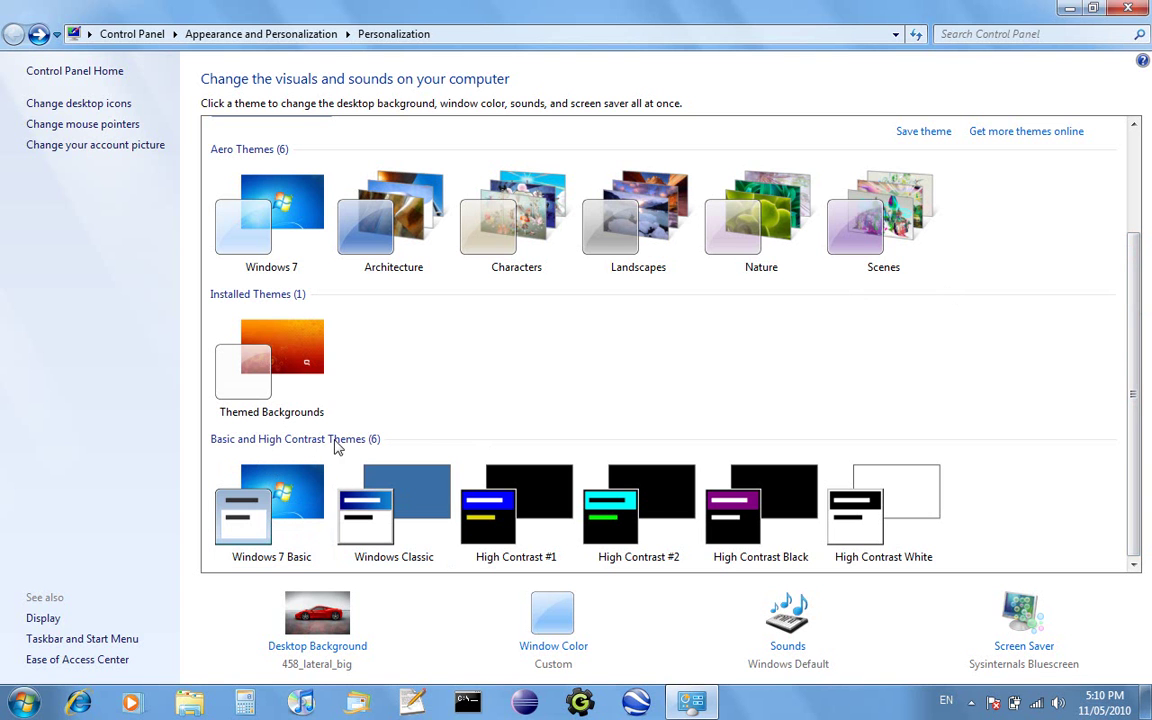
click(281, 509)
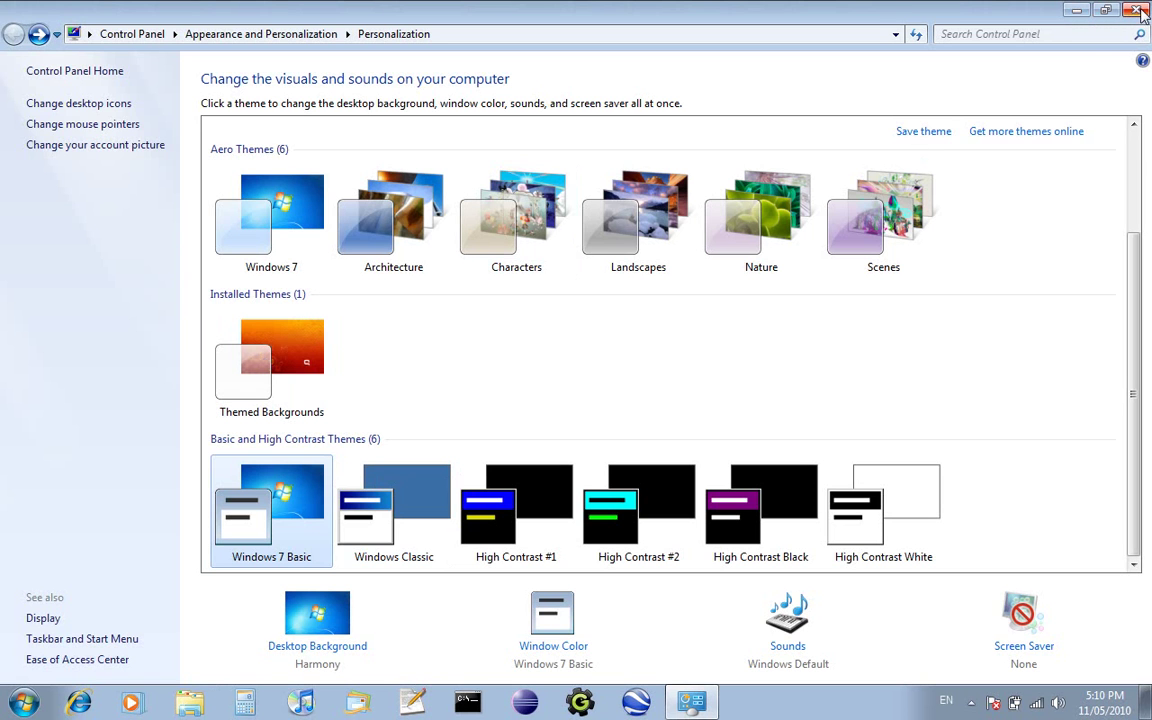
click(1073, 12)
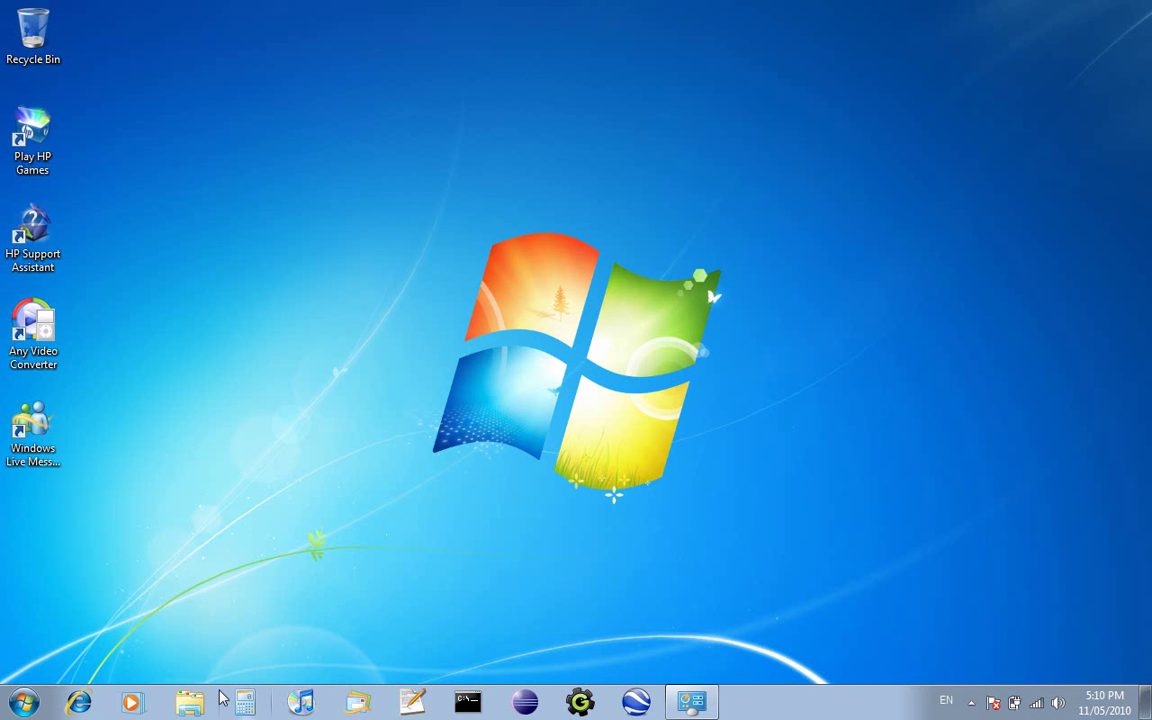
Open two Windows Explorer Libraries windows, snap them side by side to fill the screen halves, and dismiss both.
click(190, 704)
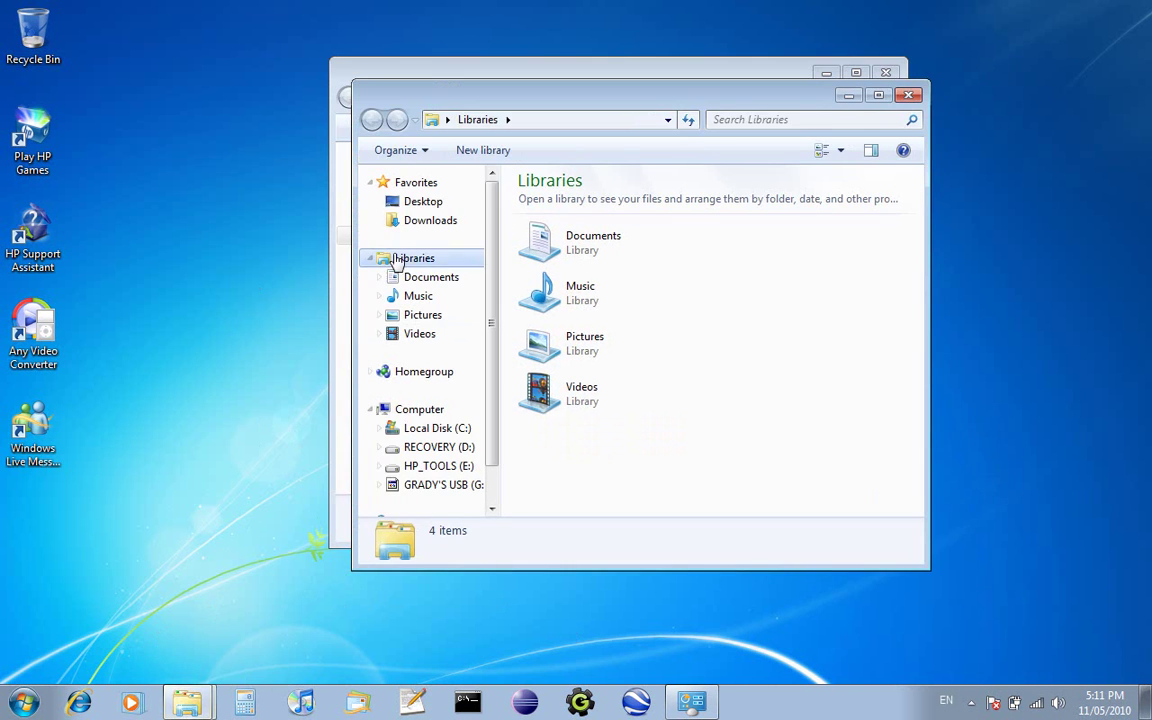
drag(496, 106, 1151, 166)
click(687, 62)
key(super+Left)
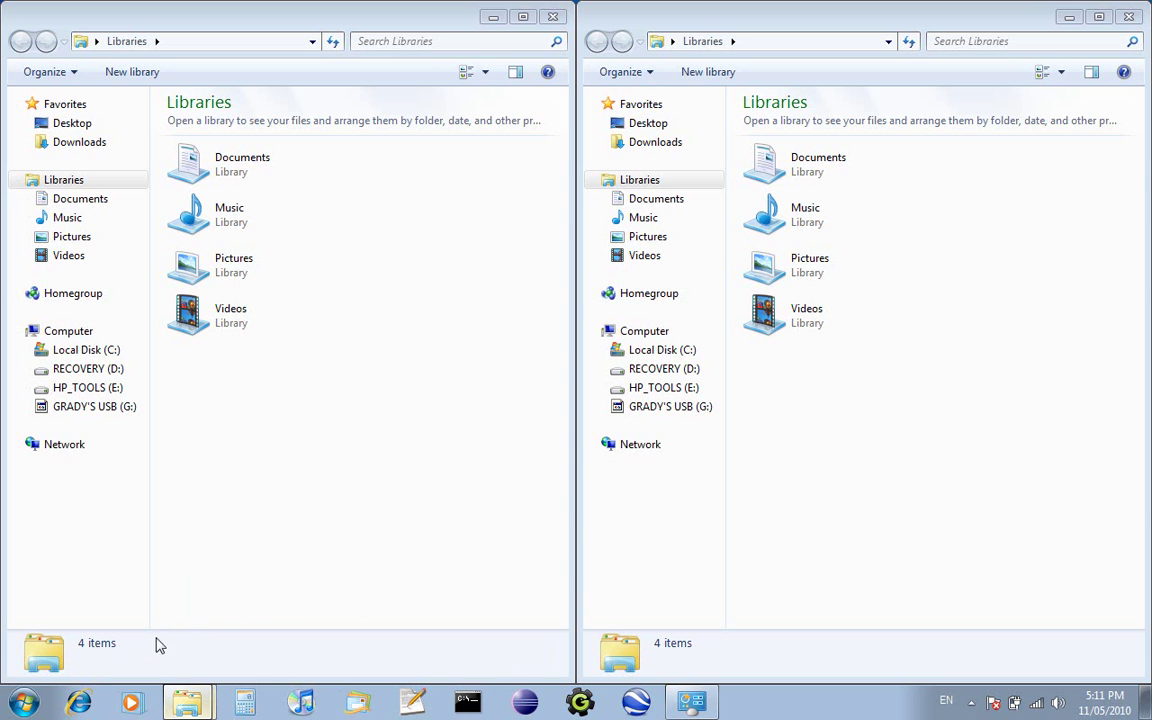
key(super+Down)
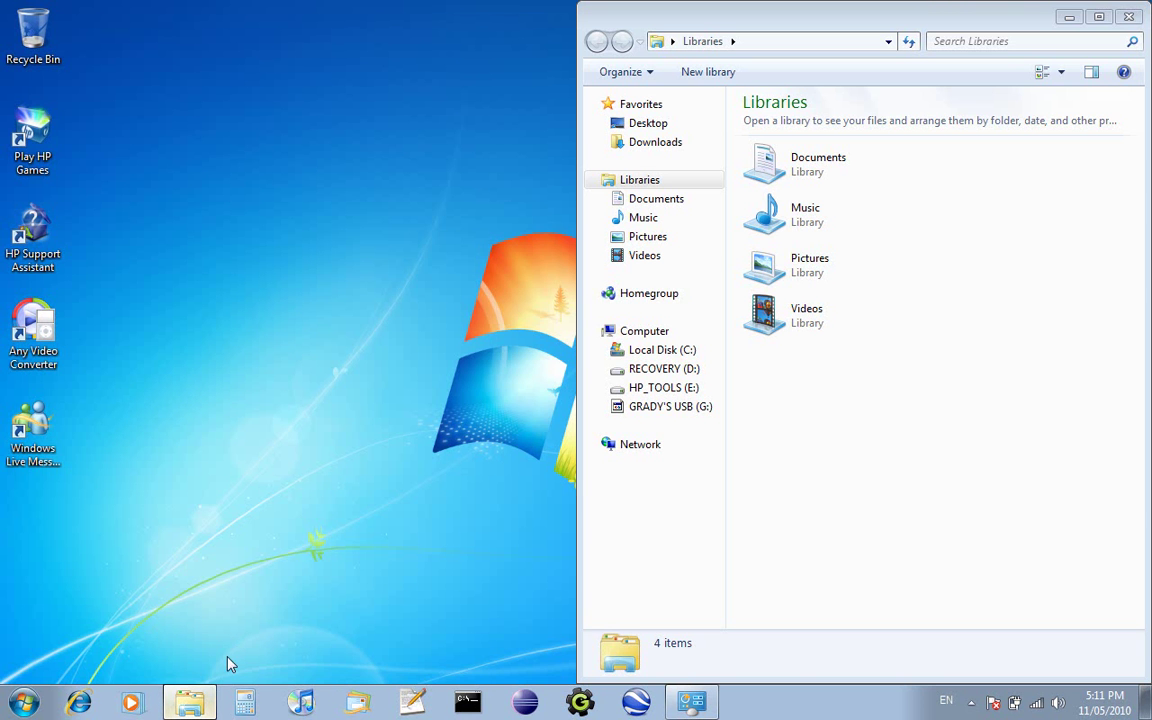
key(super+Down)
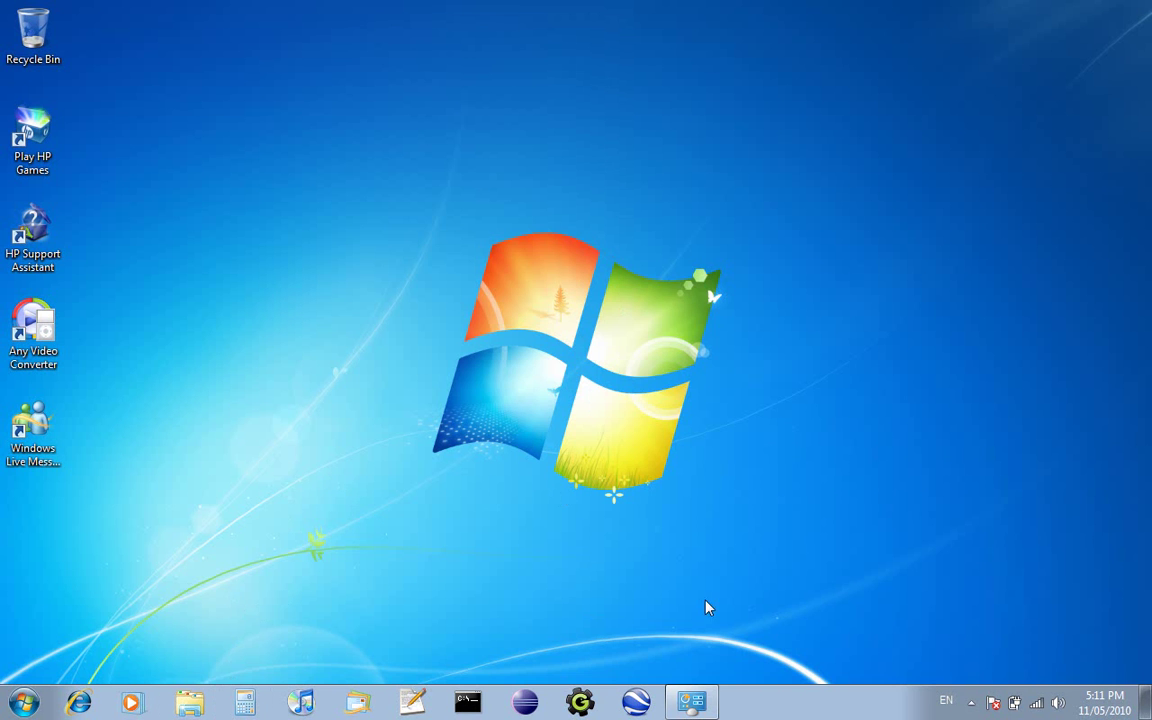
Return to the Personalization window, apply the Windows Classic theme and show the desktop.
click(704, 698)
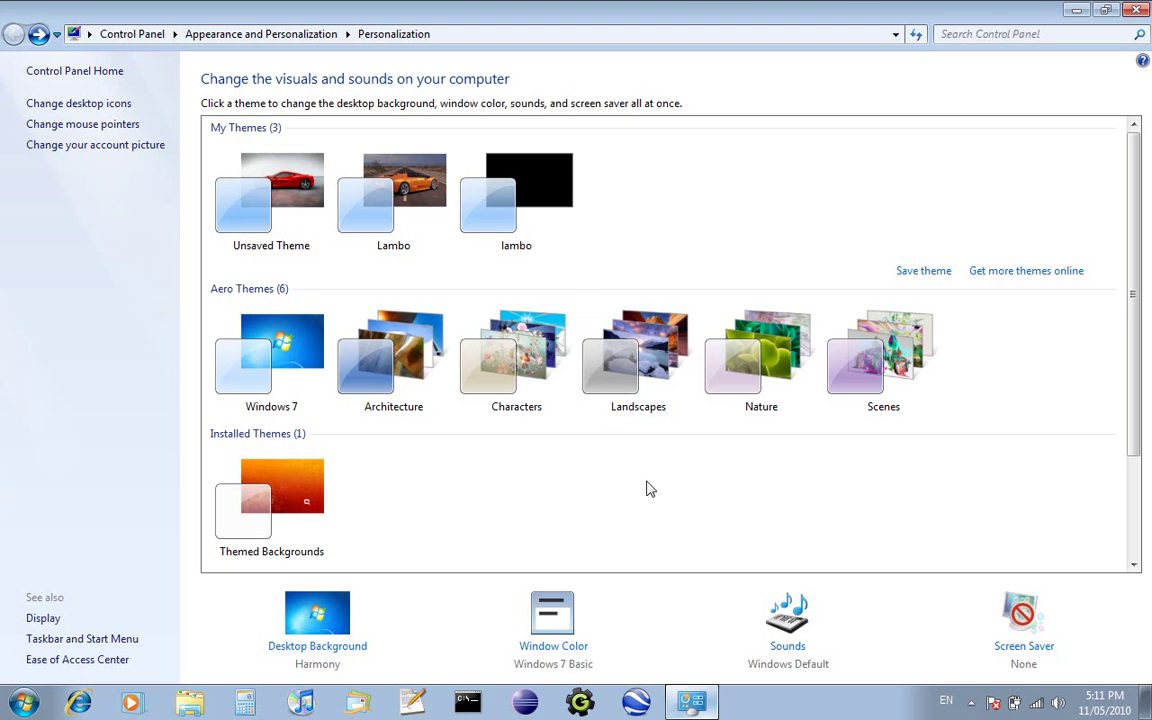
scroll(509, 500, down, 3)
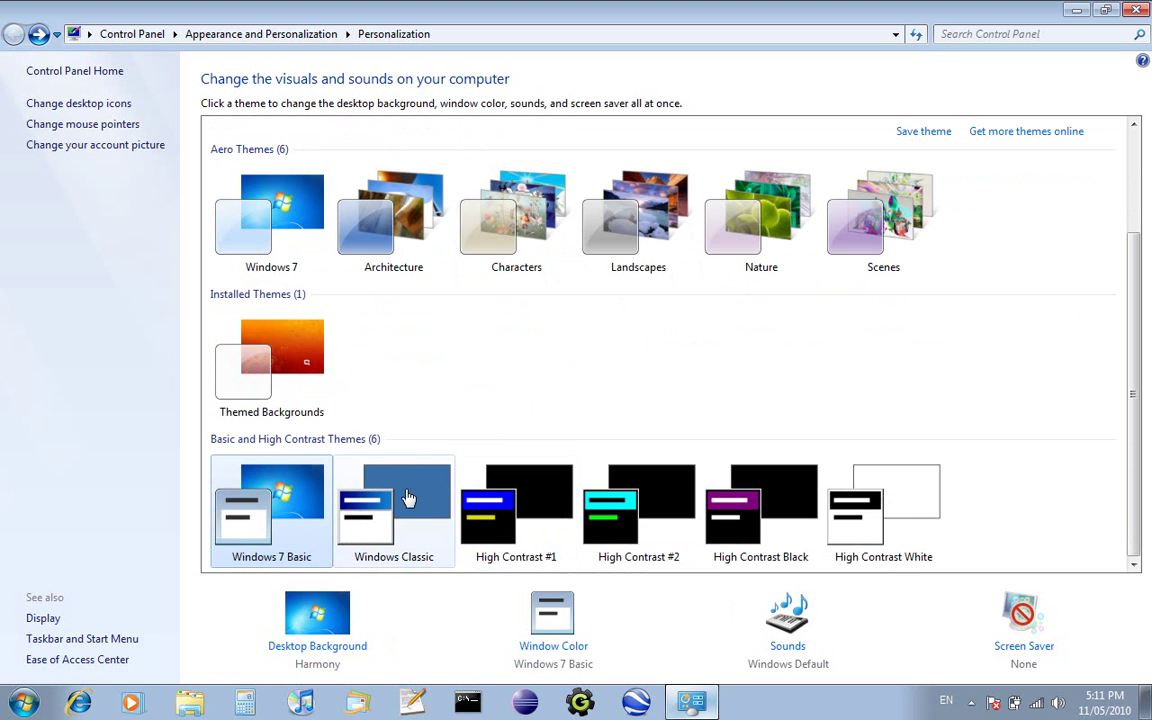
click(435, 486)
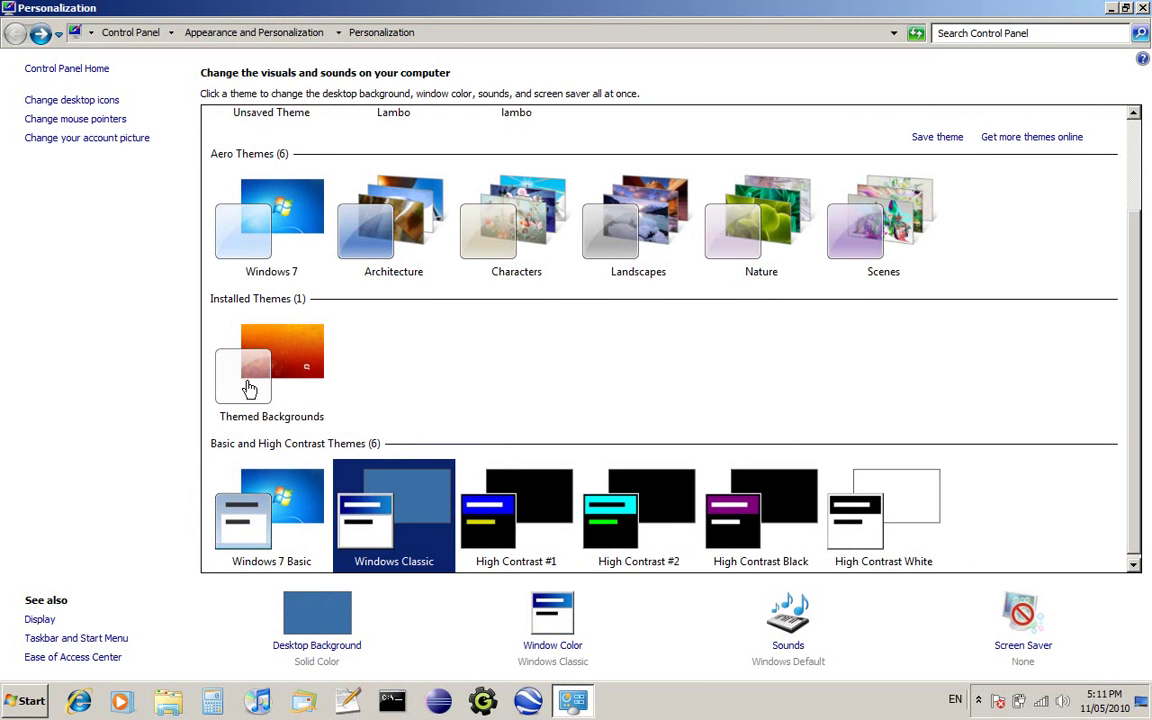
key(super+d)
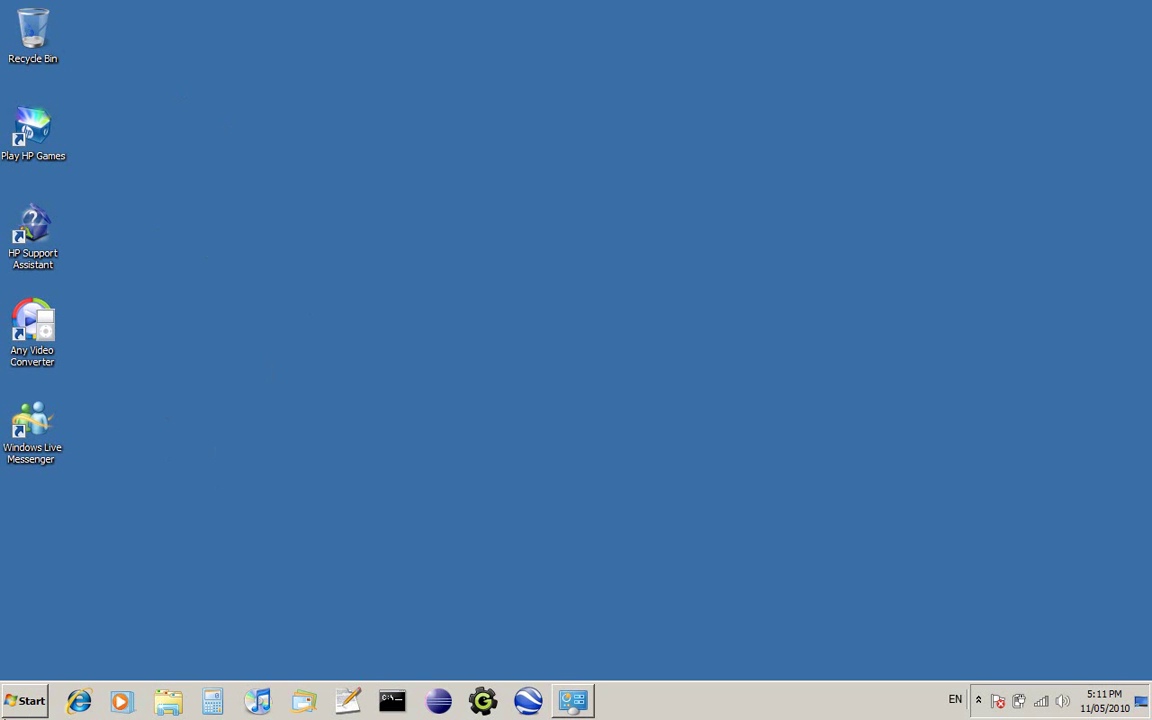
Open Notepad, write "hello this is windows classic" and close it without saving.
click(21, 710)
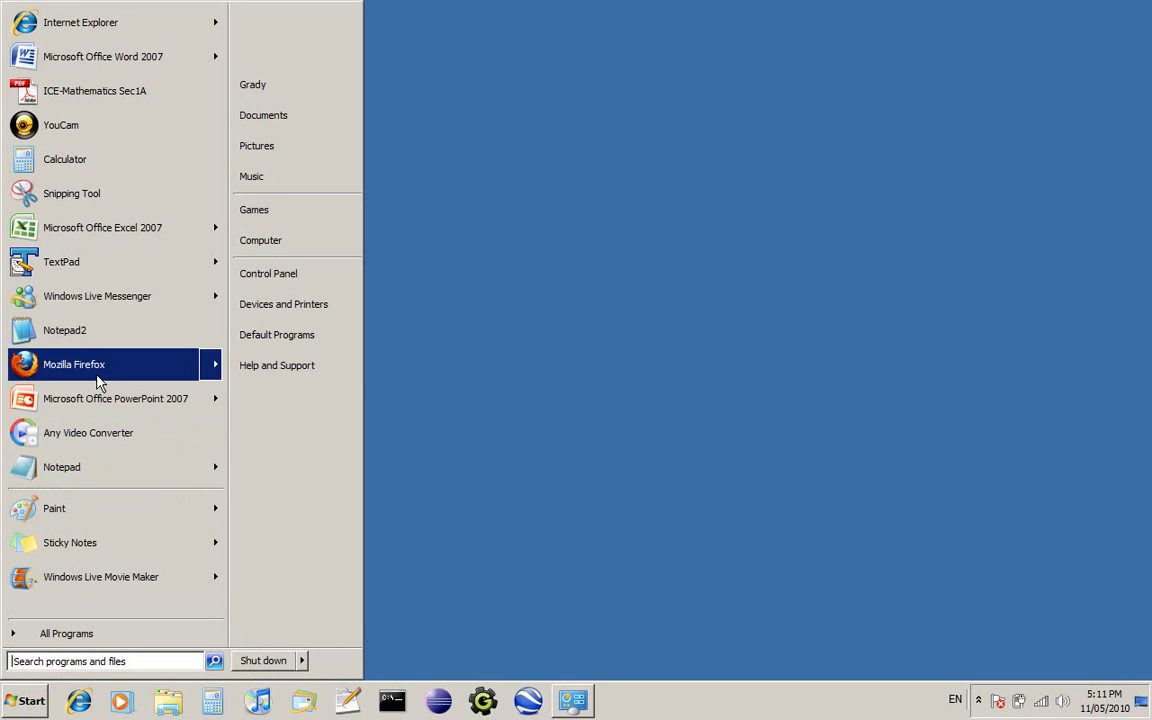
click(109, 465)
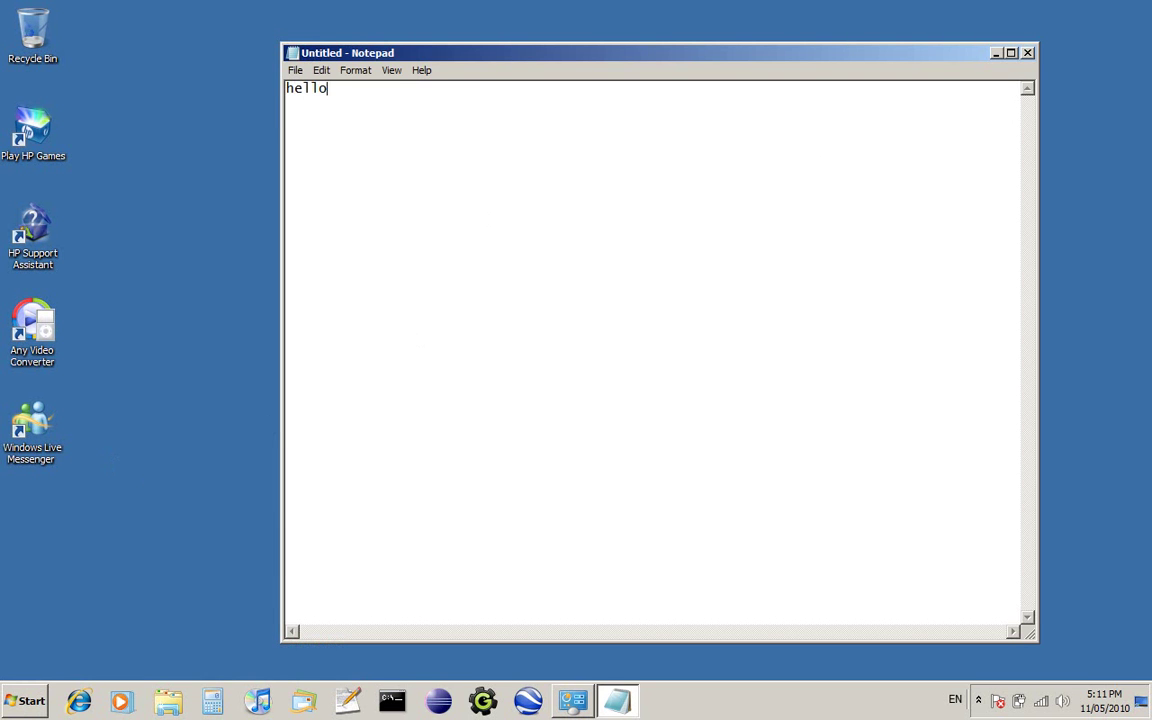
text(hello this is windows classic)
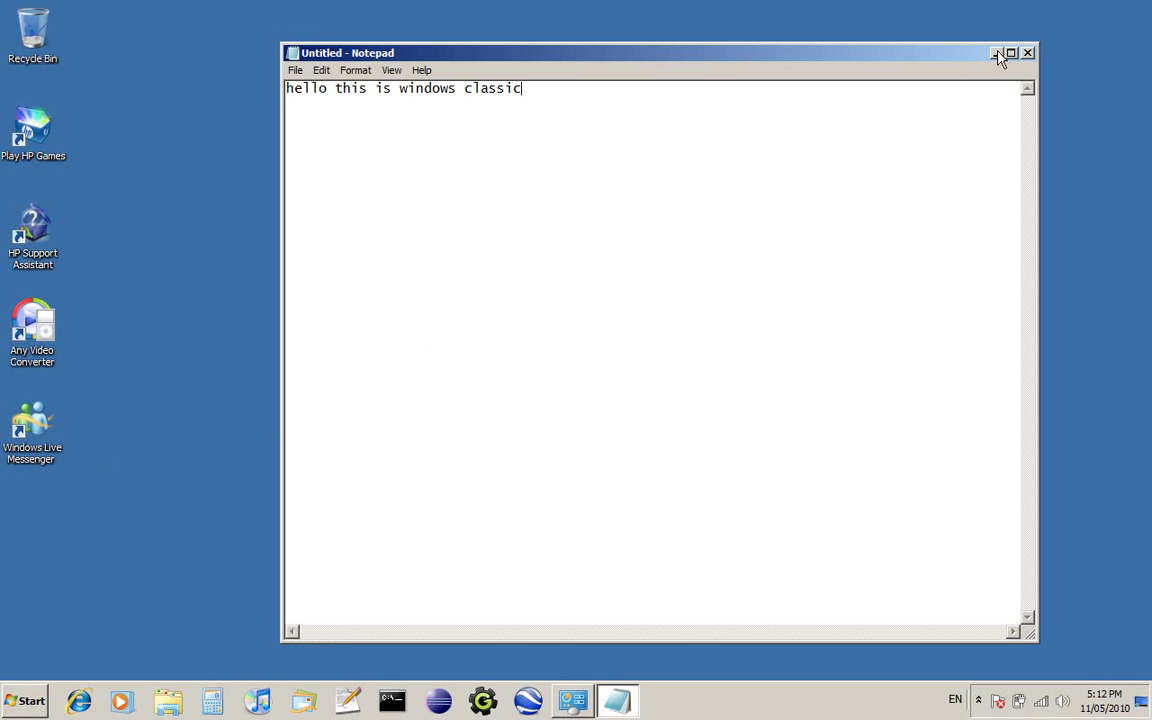
click(1028, 53)
drag(672, 275, 666, 312)
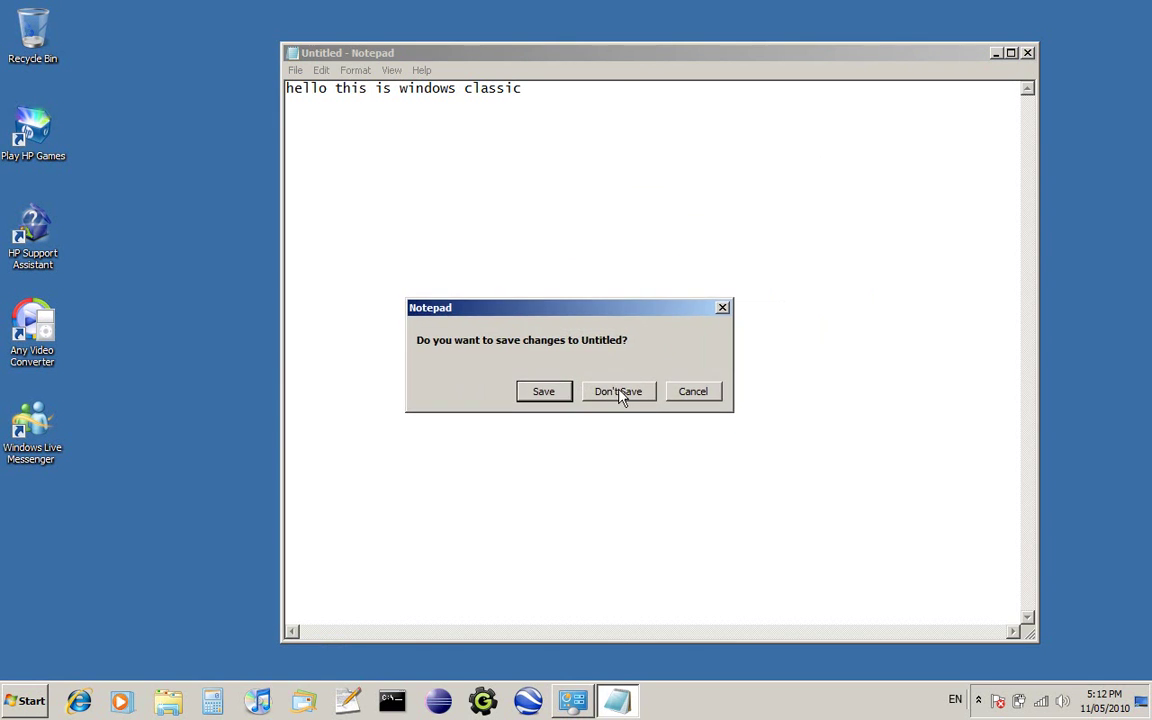
click(619, 393)
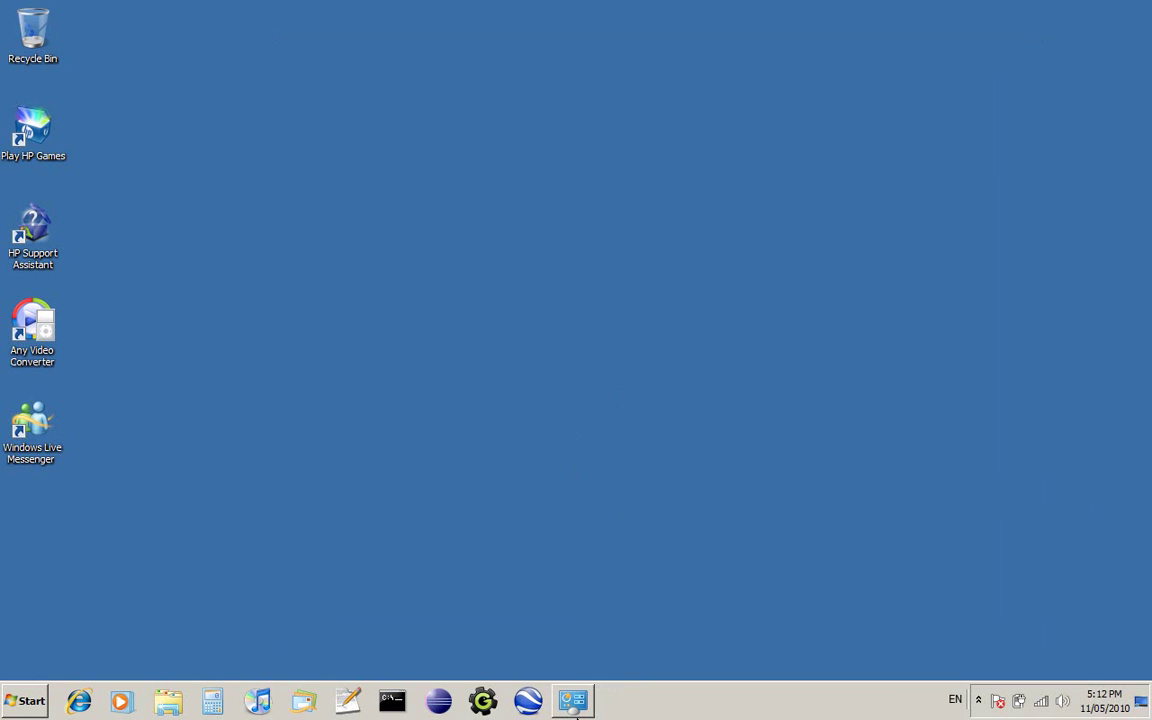
Apply the Windows 7 Aero theme in the Personalization settings and close the window.
click(573, 702)
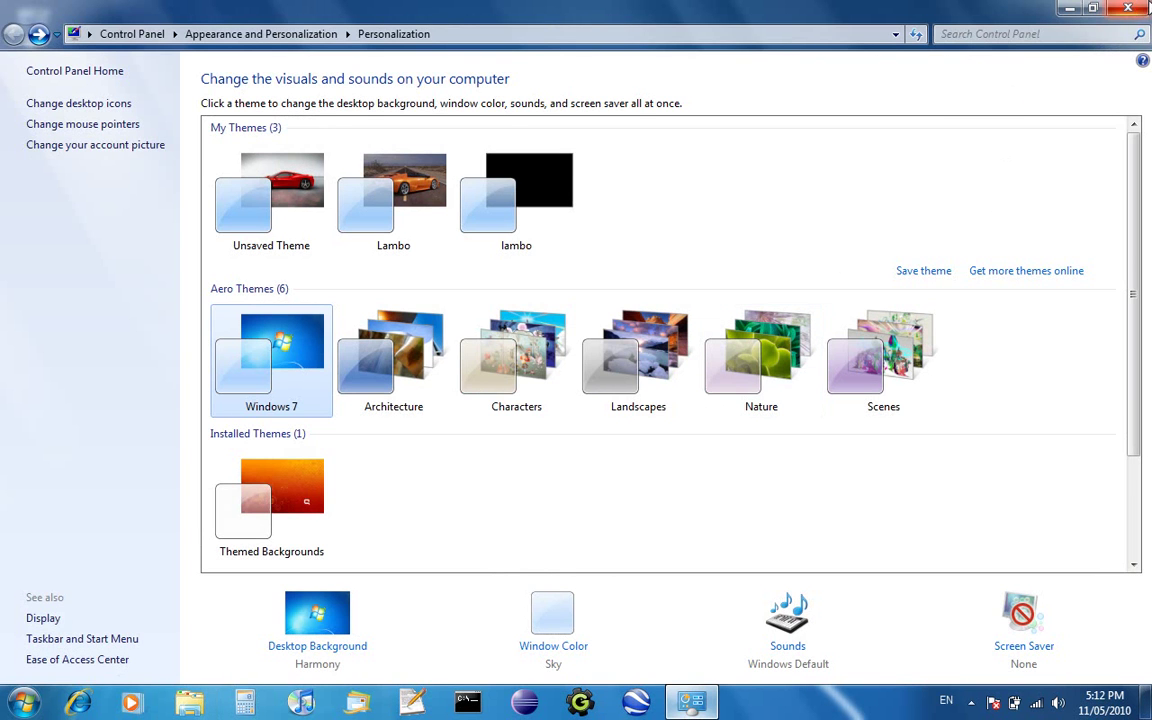
click(1133, 10)
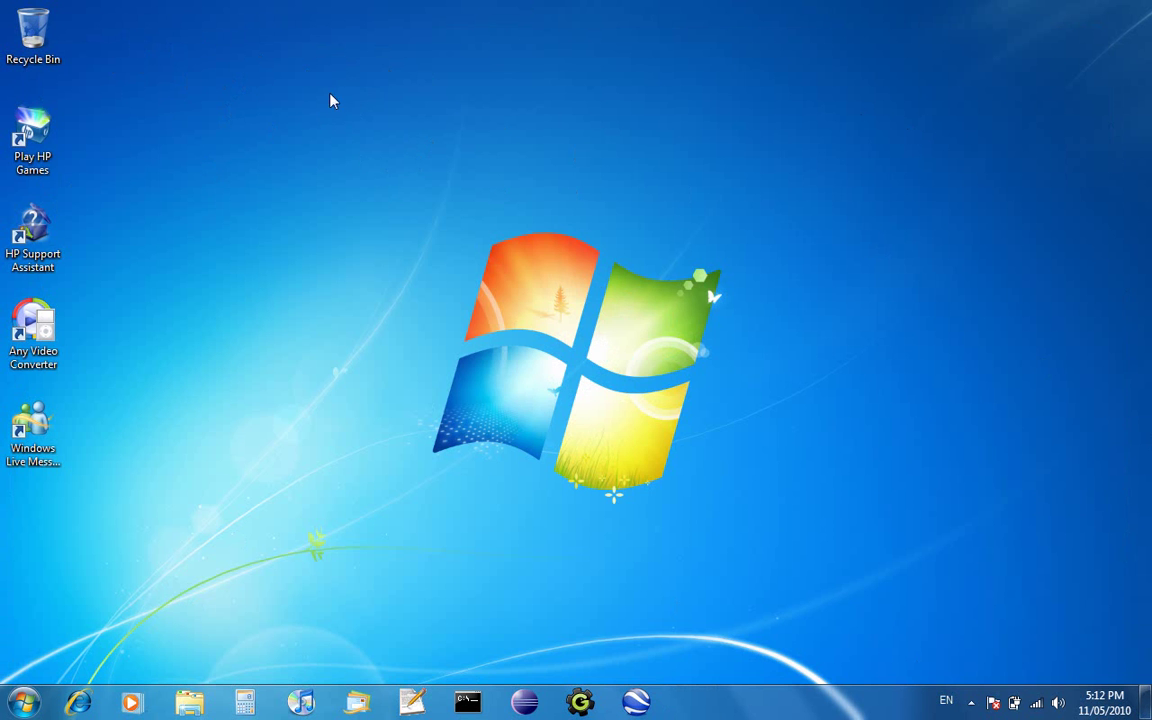
Reopen the Personalization settings from the desktop, restore the window to a smaller size and apply Unsaved Theme from My Themes.
drag(173, 77, 565, 286)
right_click(582, 335)
click(627, 578)
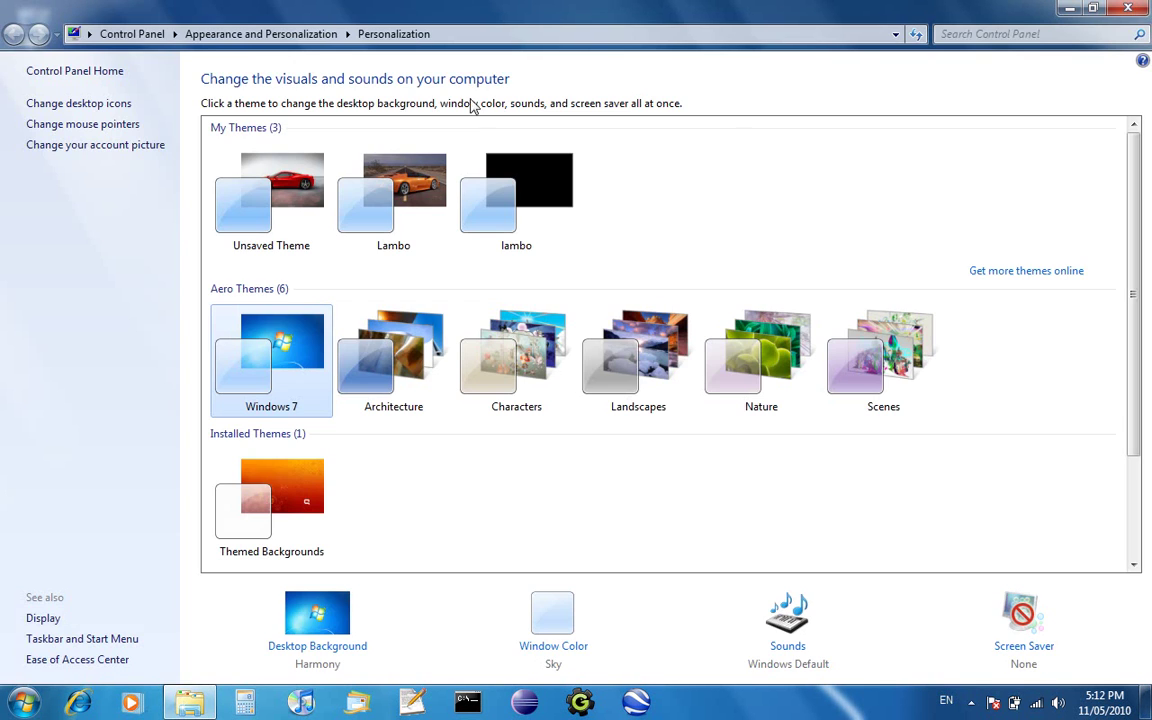
double_click(414, 12)
drag(483, 115, 526, 144)
click(489, 298)
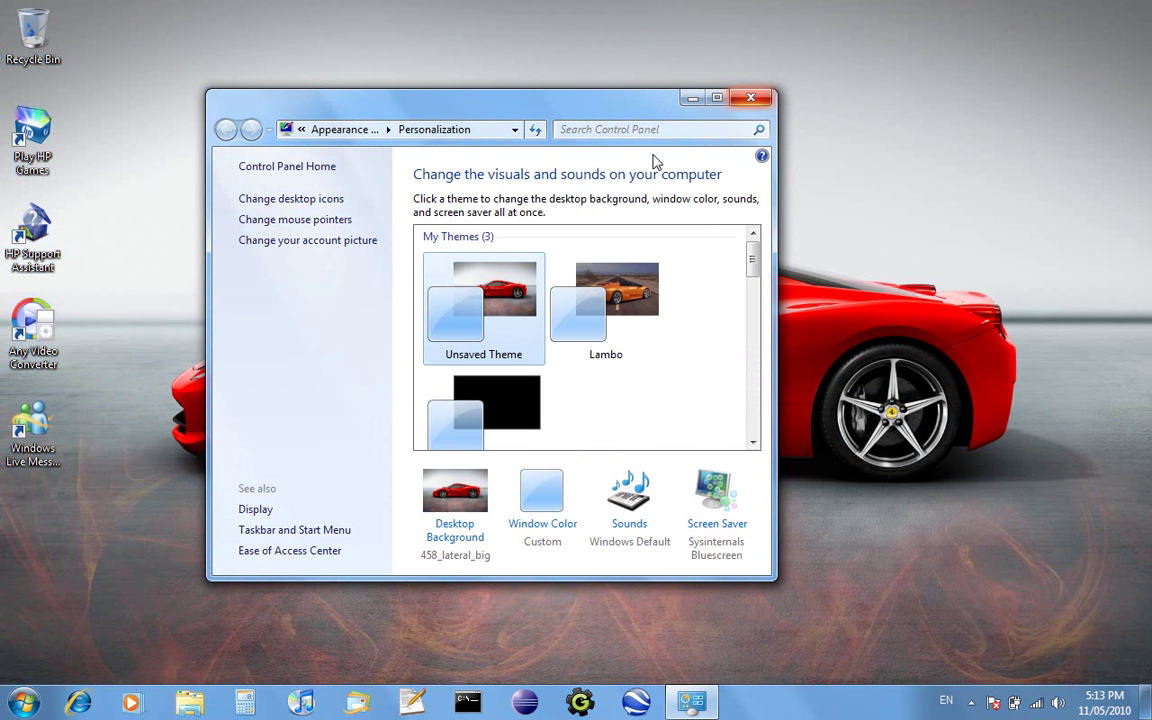
Close the Personalization window and the Internet Explorer window to return to the desktop.
click(751, 97)
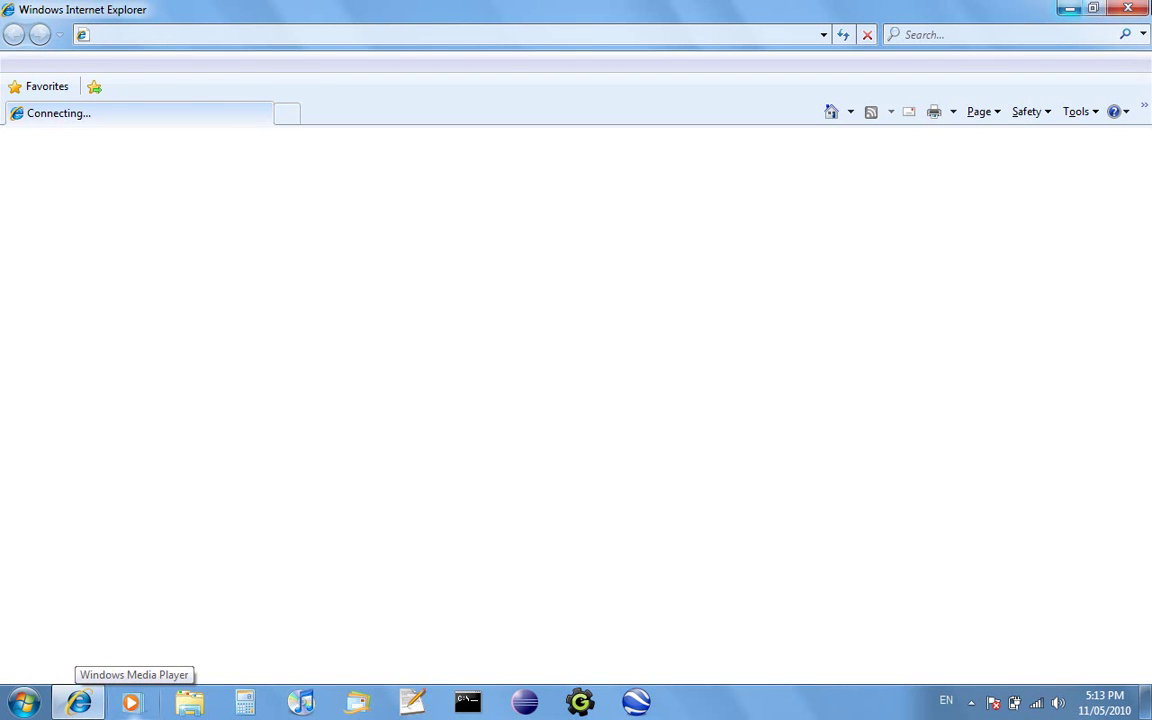
click(1131, 10)
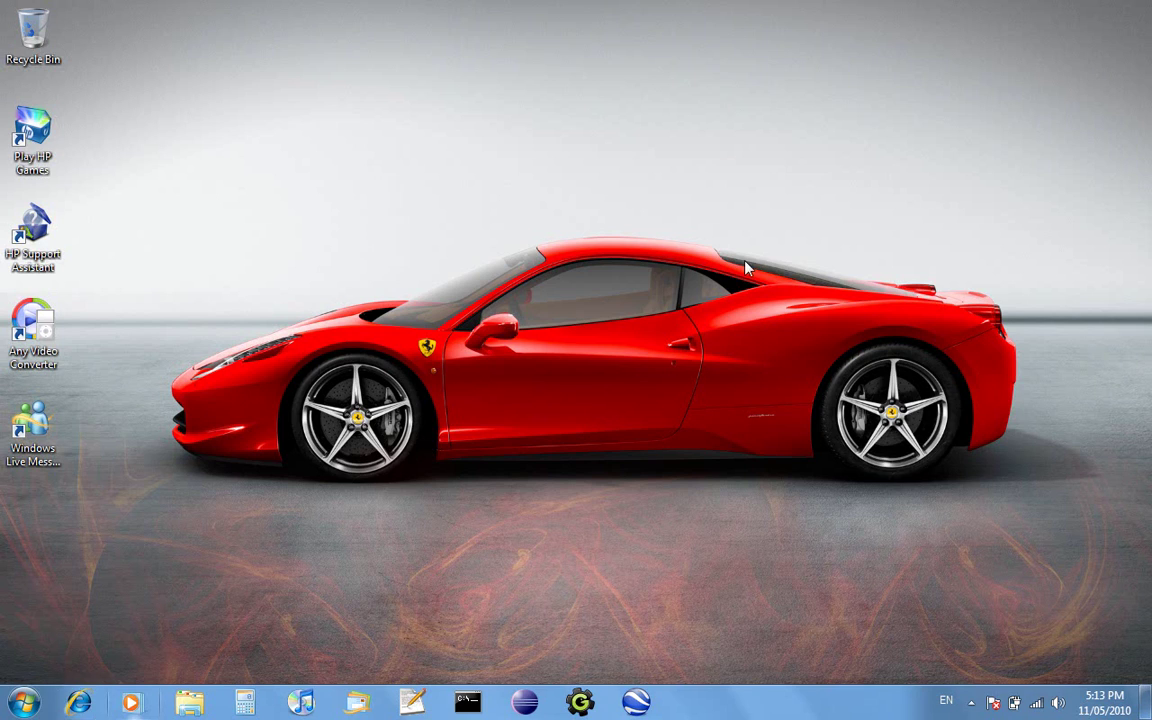